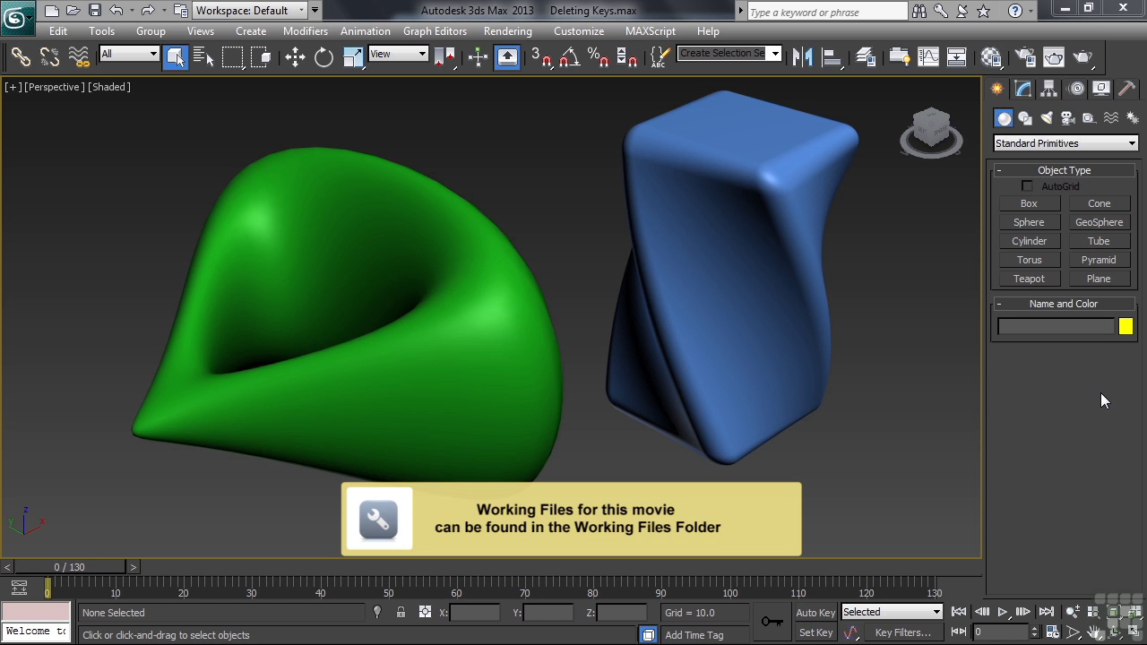
- Play the animation, stop it near frame 125, and select the blue chamfer box
left_click(1006, 613)
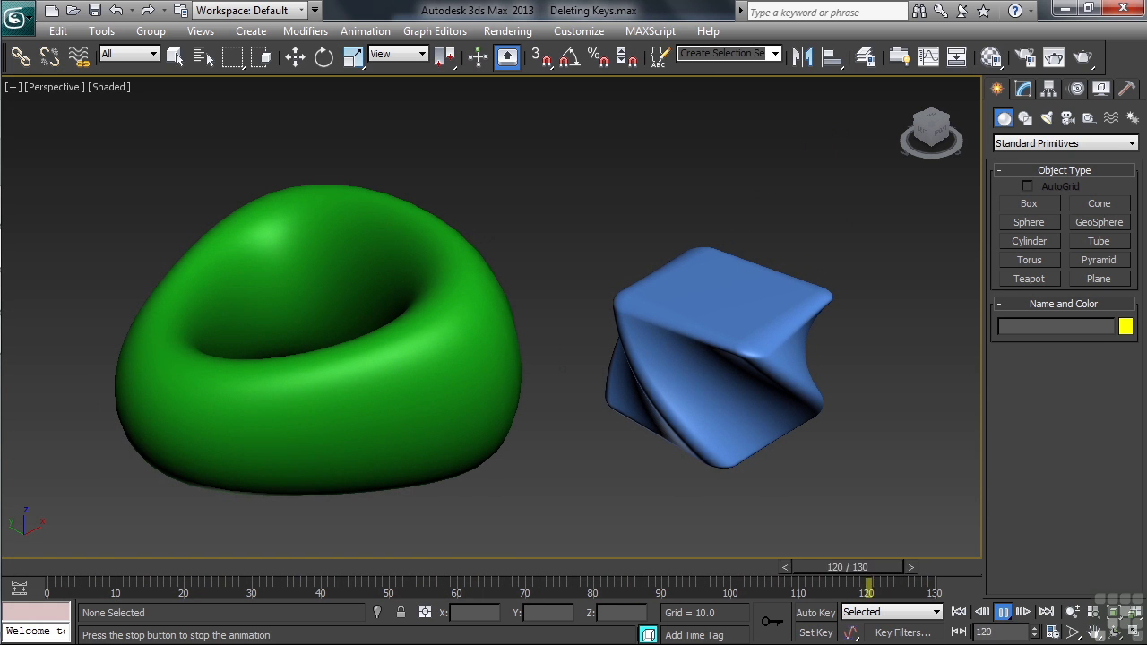
key("q")
left_click(763, 436)
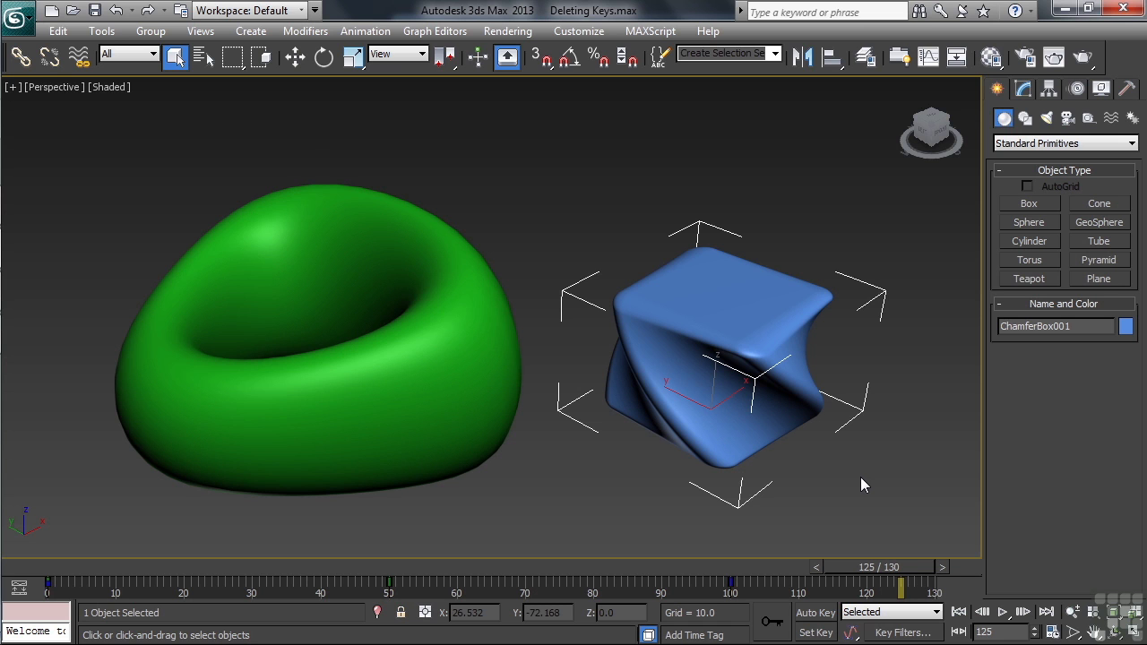
left_click(487, 440)
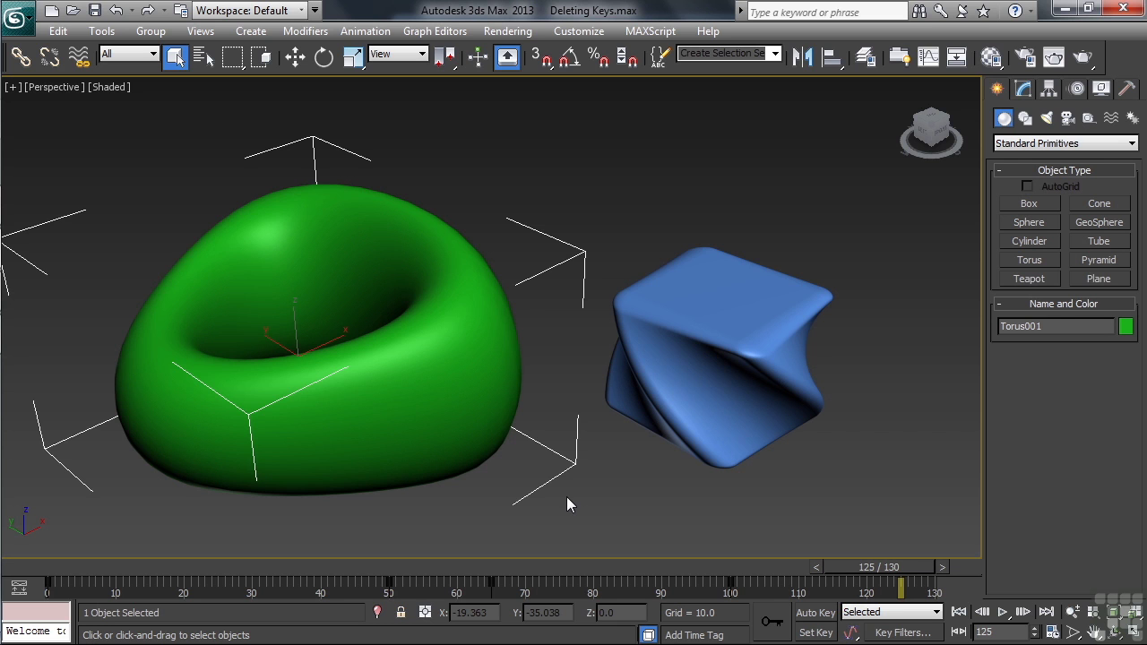
left_click(713, 440)
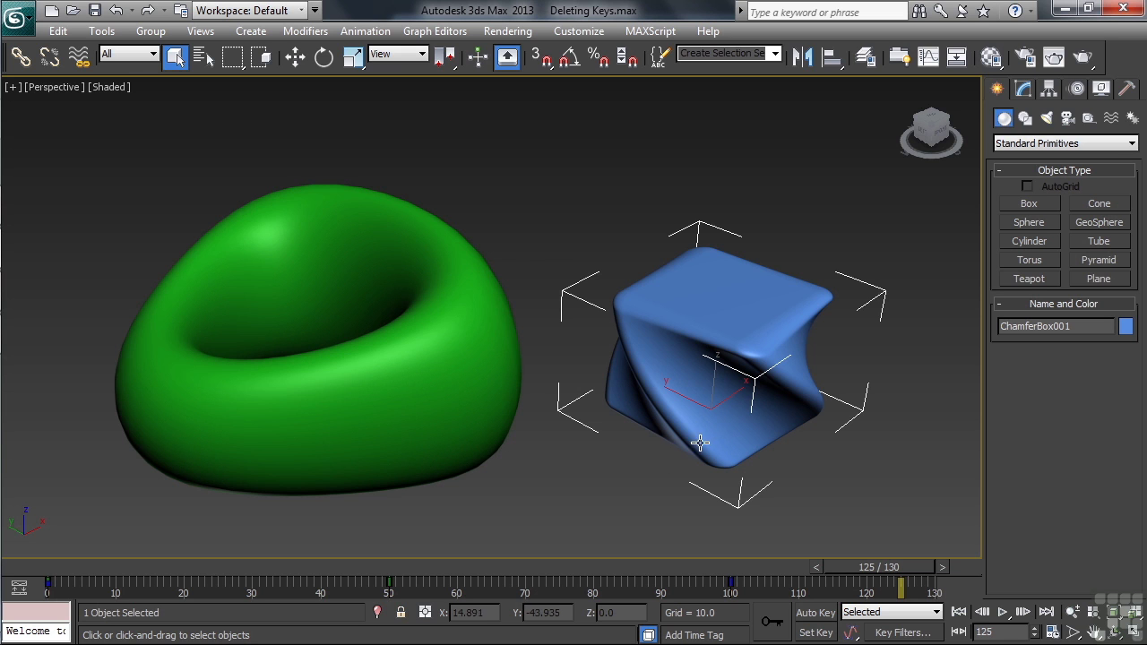
- Delete the chamfer box's frame-50 key, then replay from frame 0 to check
left_click(388, 581)
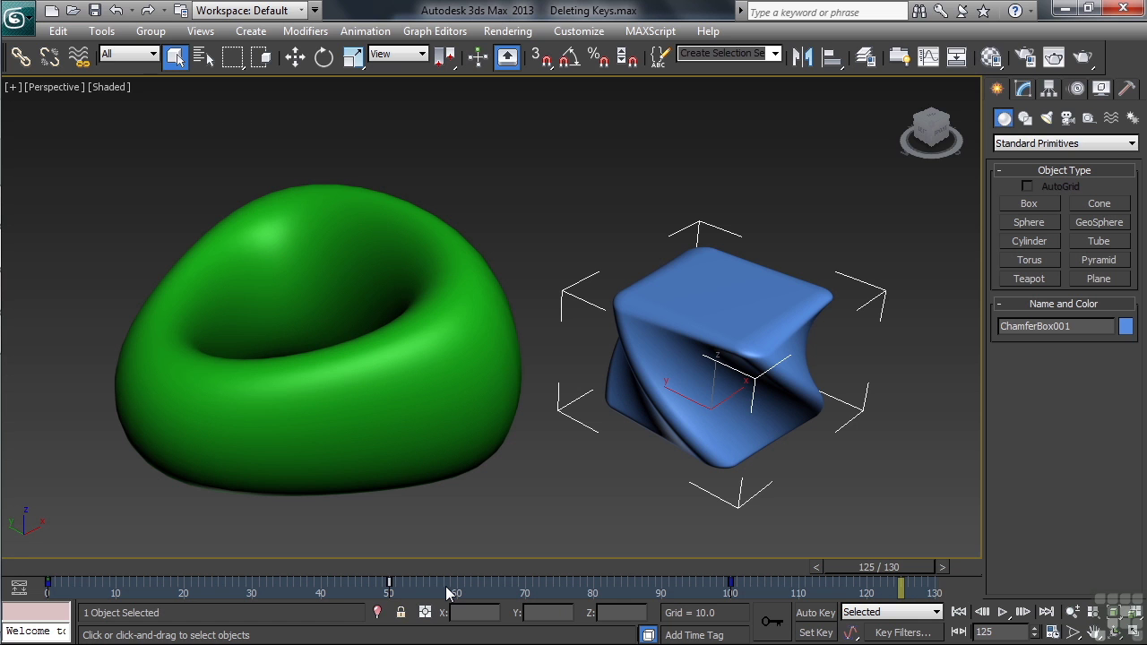
key("Delete")
key("Home")
key("slash")
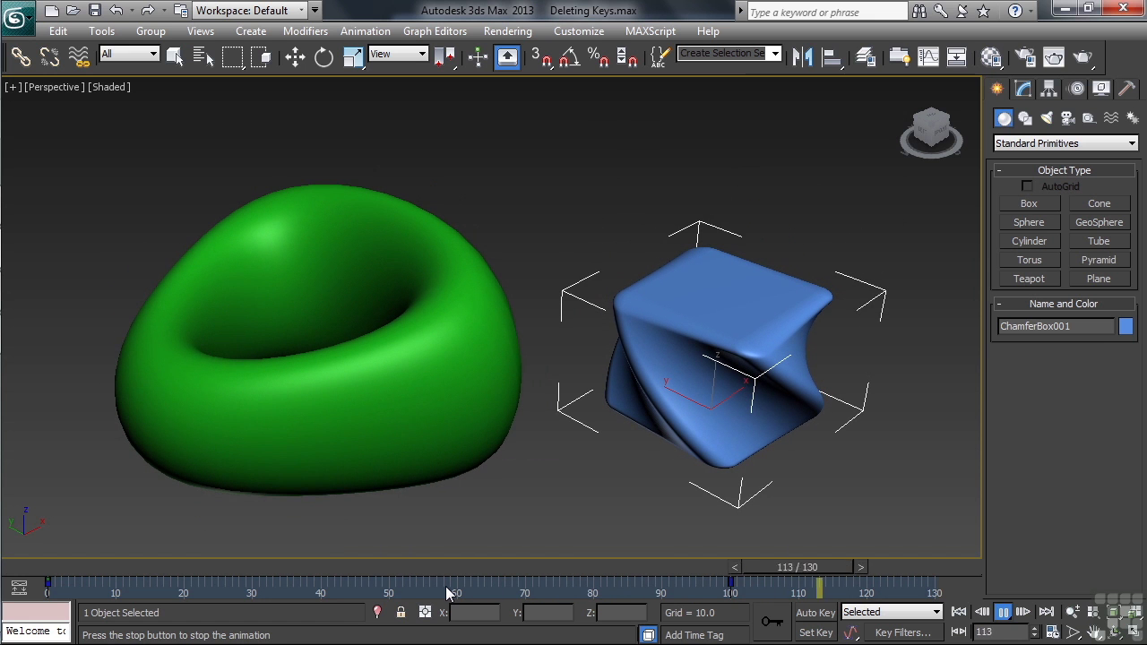
key("slash")
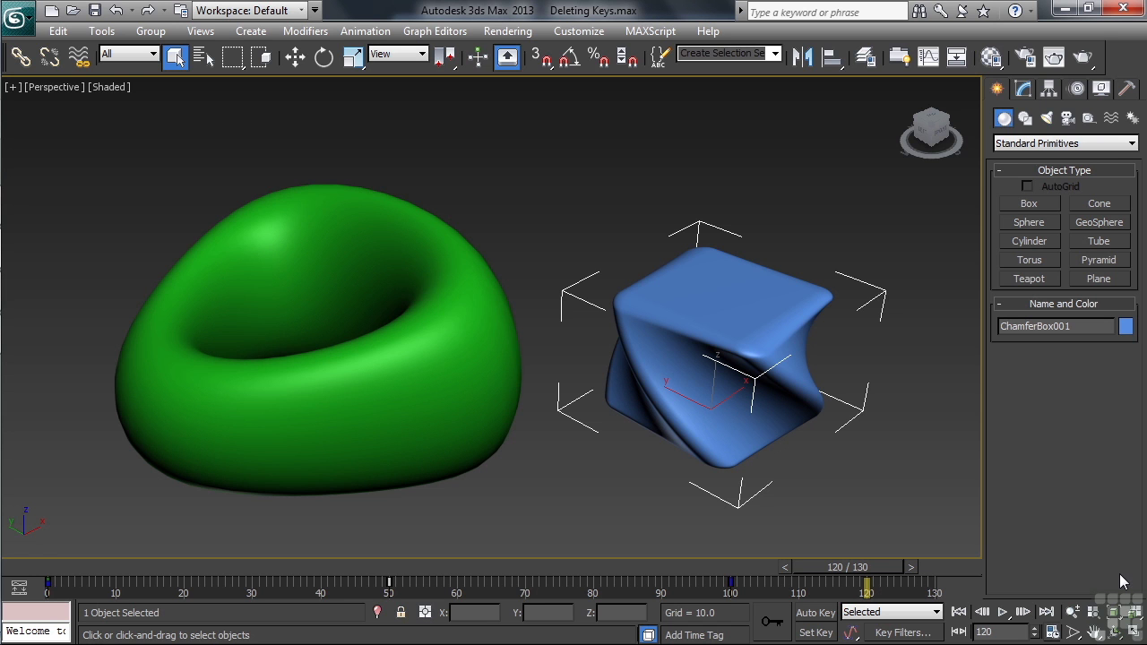
- Delete the chamfer box's selected scale keys from the track bar and replay the animation
left_click(732, 582)
right_click(731, 583)
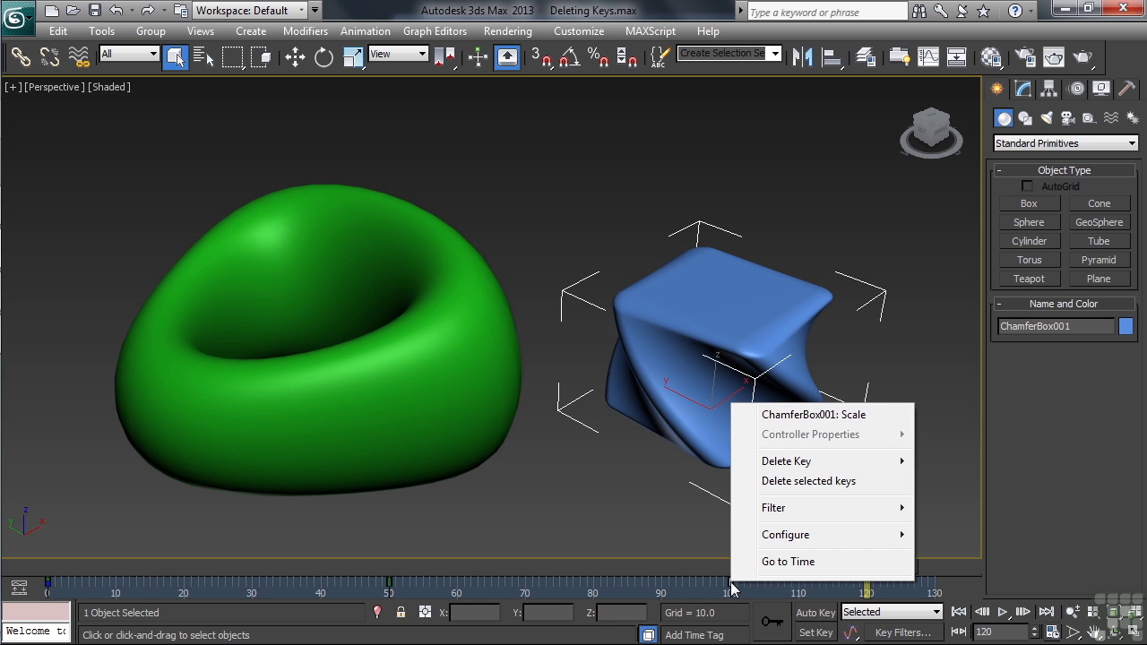
left_click(802, 481)
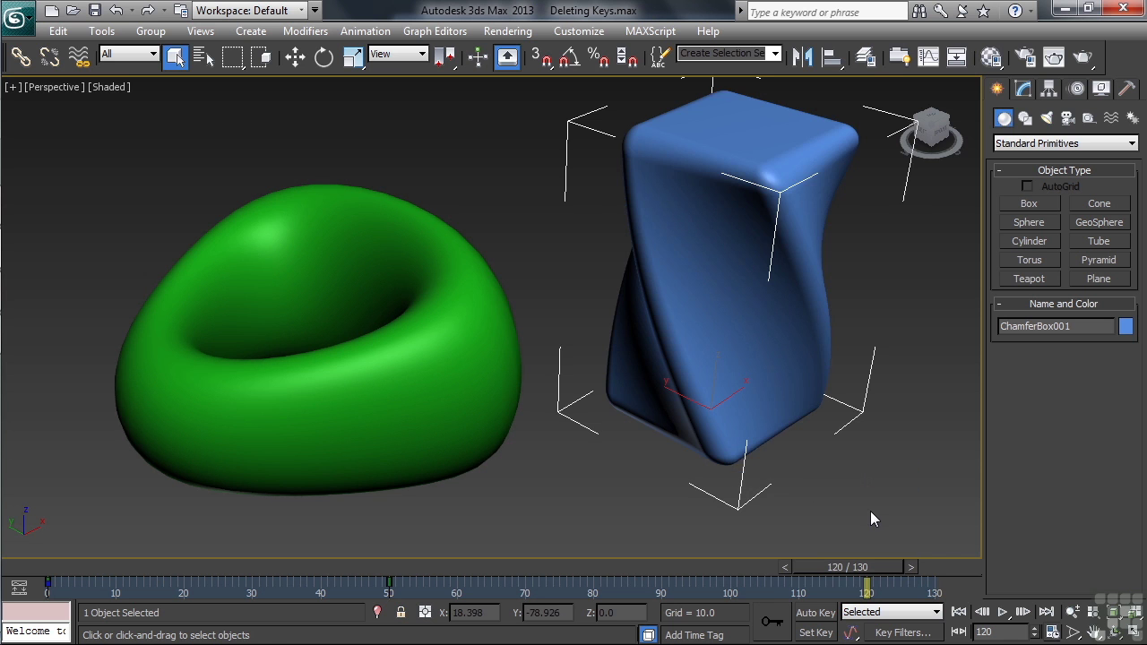
key("/")
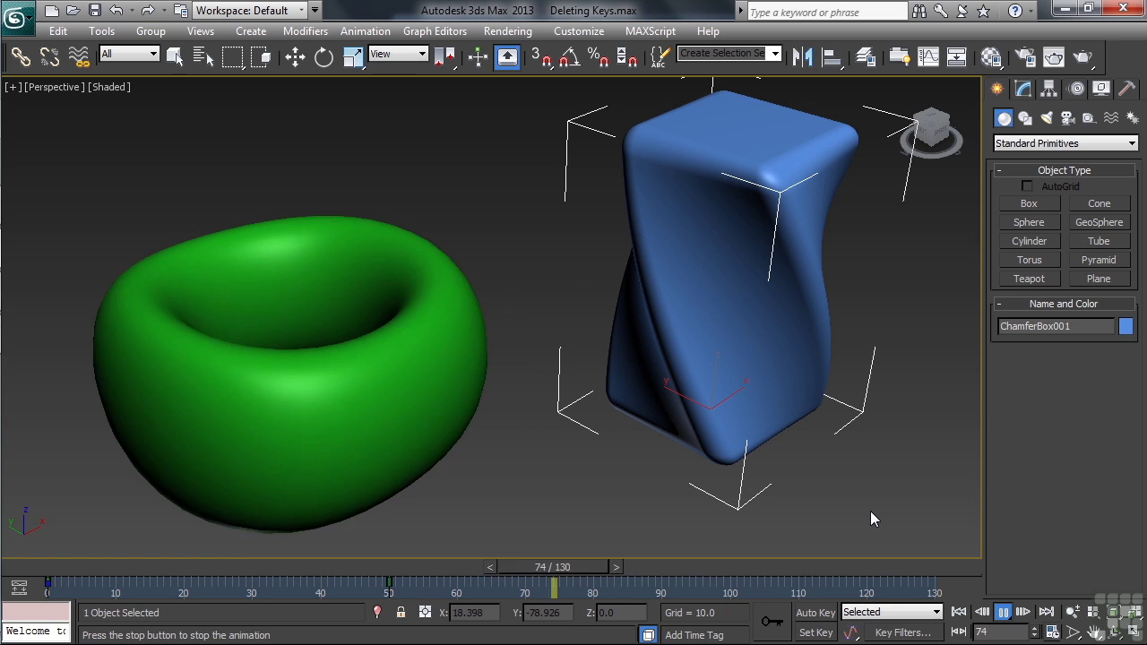
key("slash")
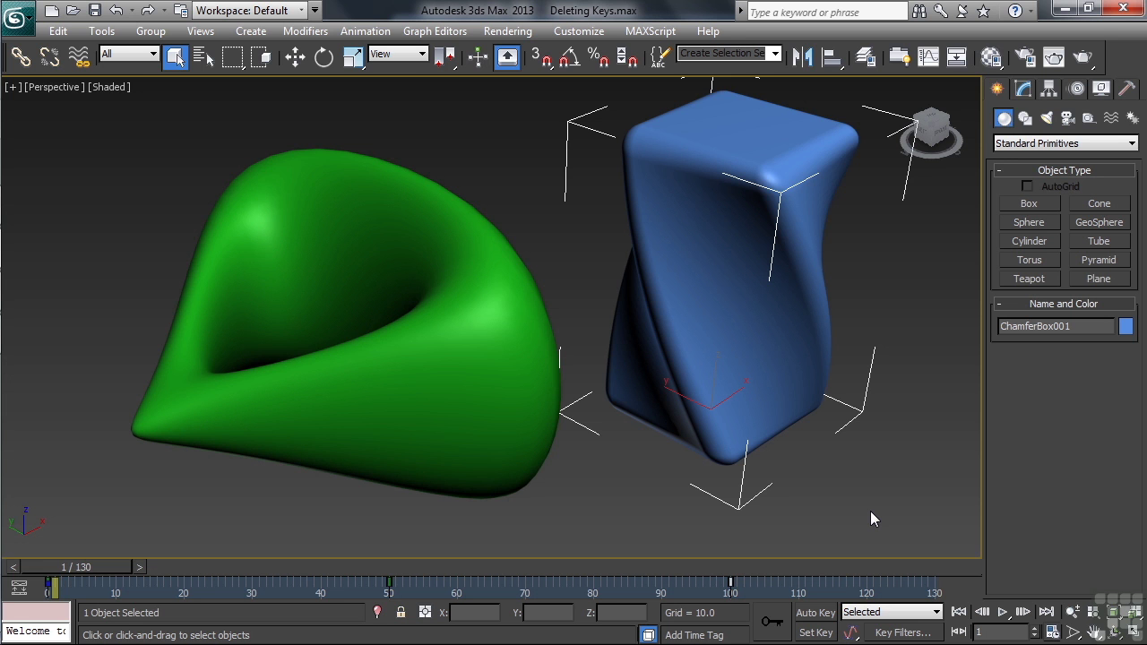
- Scrub to around frame 76 and delete the chamfer box's selected animation
left_click_drag(658, 568, 566, 581)
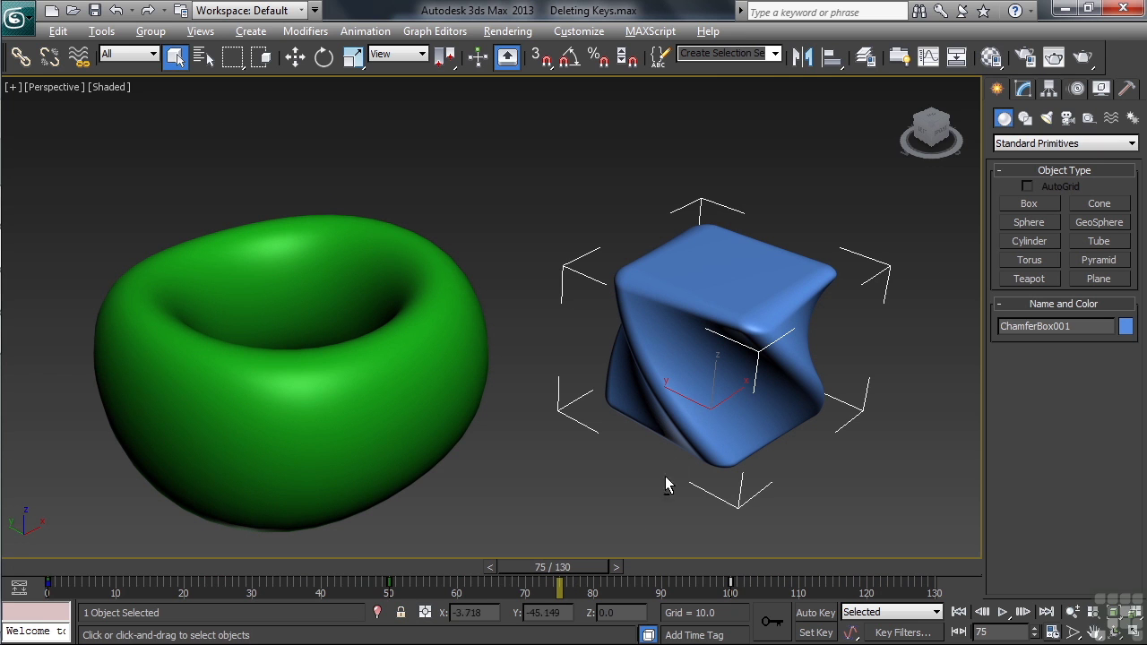
right_click(686, 434)
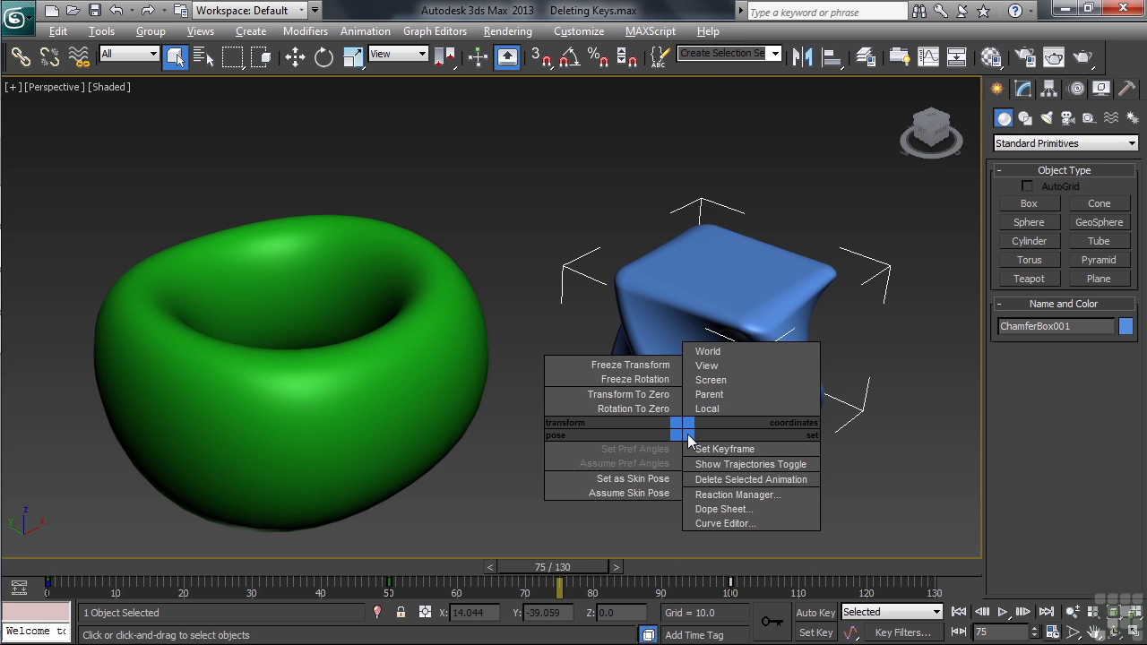
left_click(736, 481)
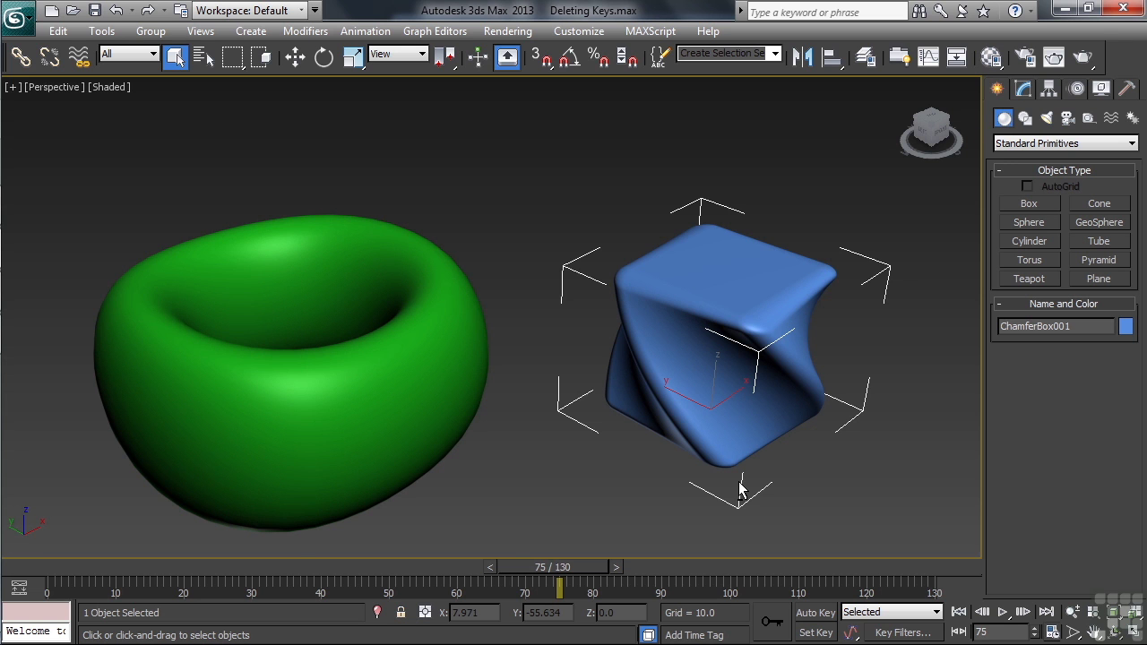
- Scrub the timeline to check, delete the chamfer box's animation again, and preview later frames
left_click_drag(567, 568, 824, 563)
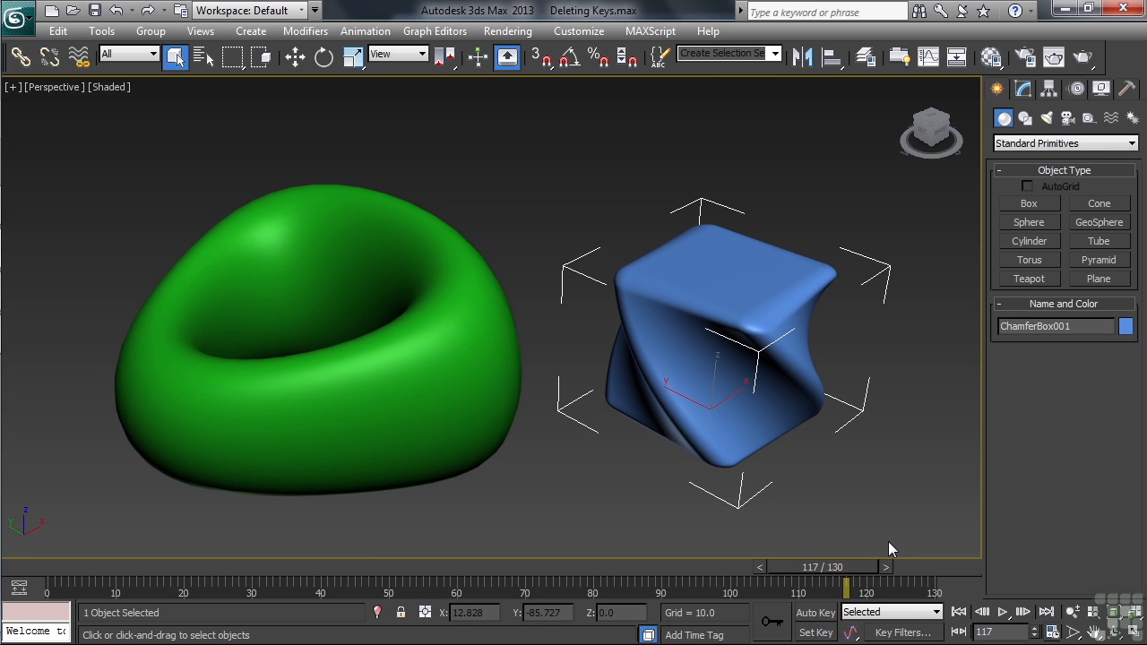
left_click_drag(823, 567, 4, 550)
key("q")
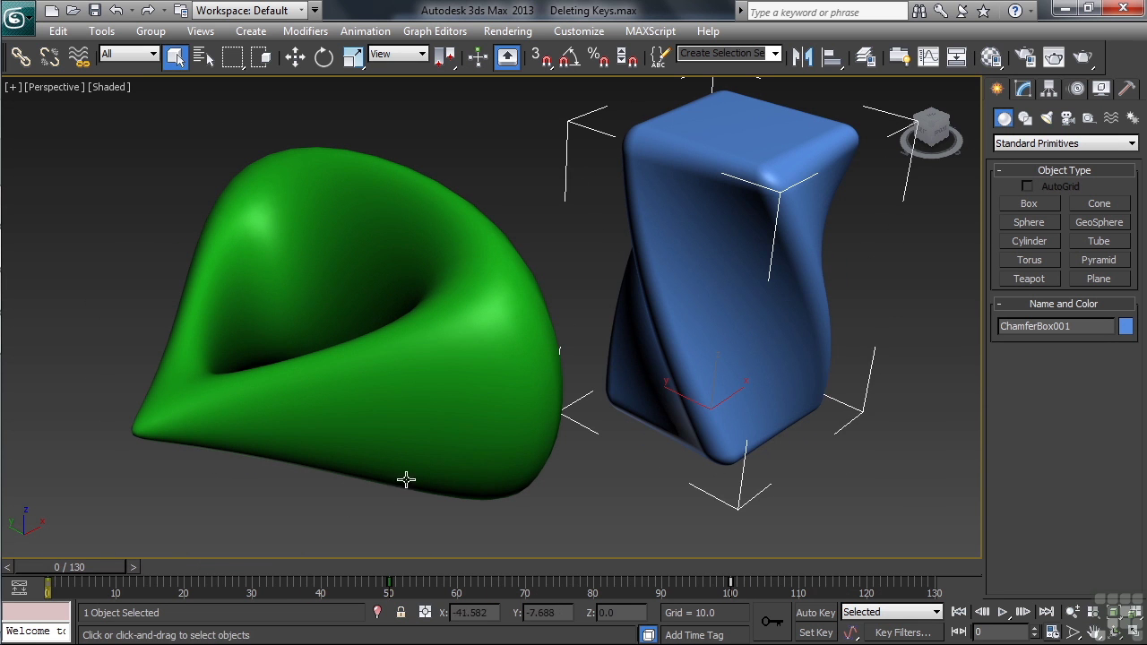
right_click(742, 364)
left_click(779, 412)
left_click_drag(147, 583, 923, 566)
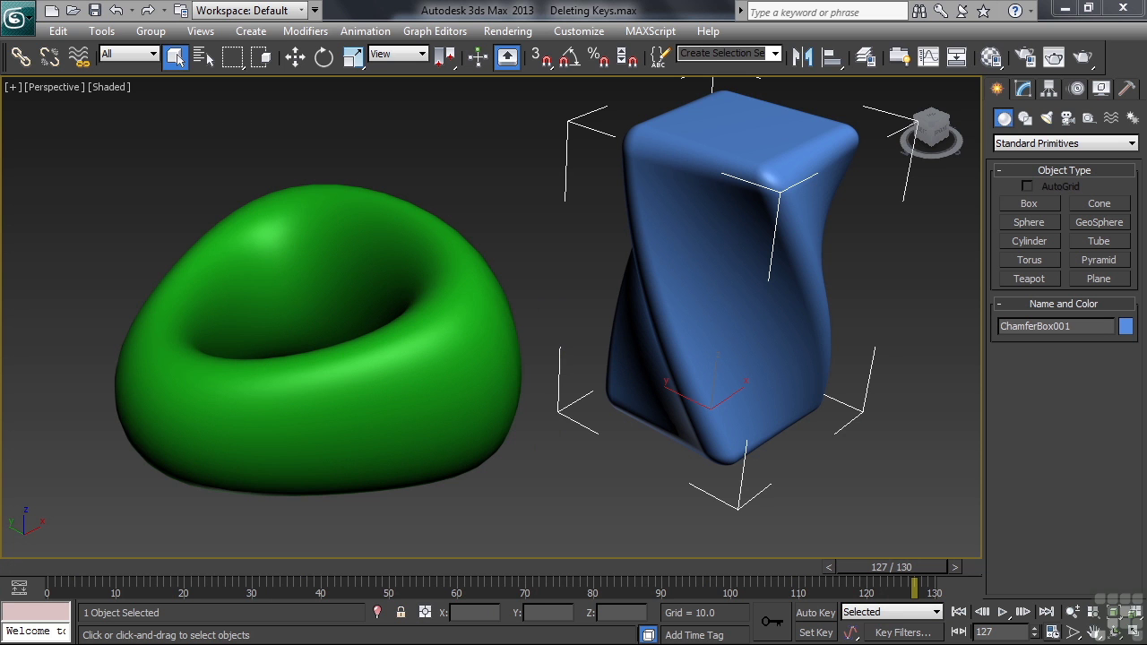
- Select the green torus and scrub the timeline to watch it squash into a bowl
left_click(315, 474)
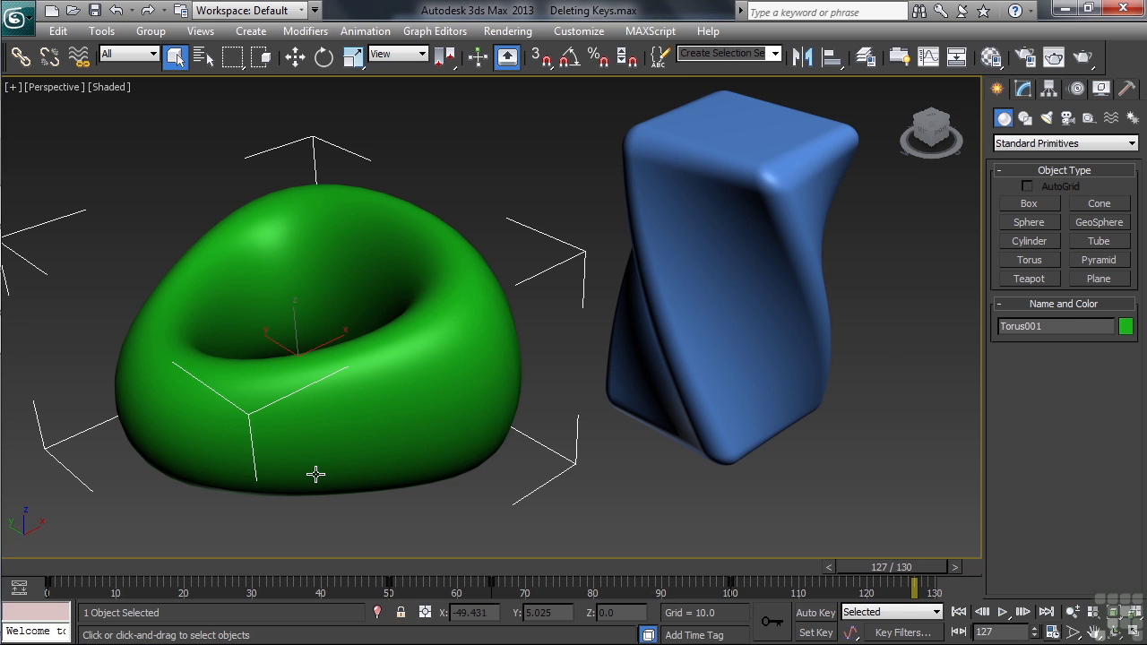
left_click_drag(366, 575, 546, 587)
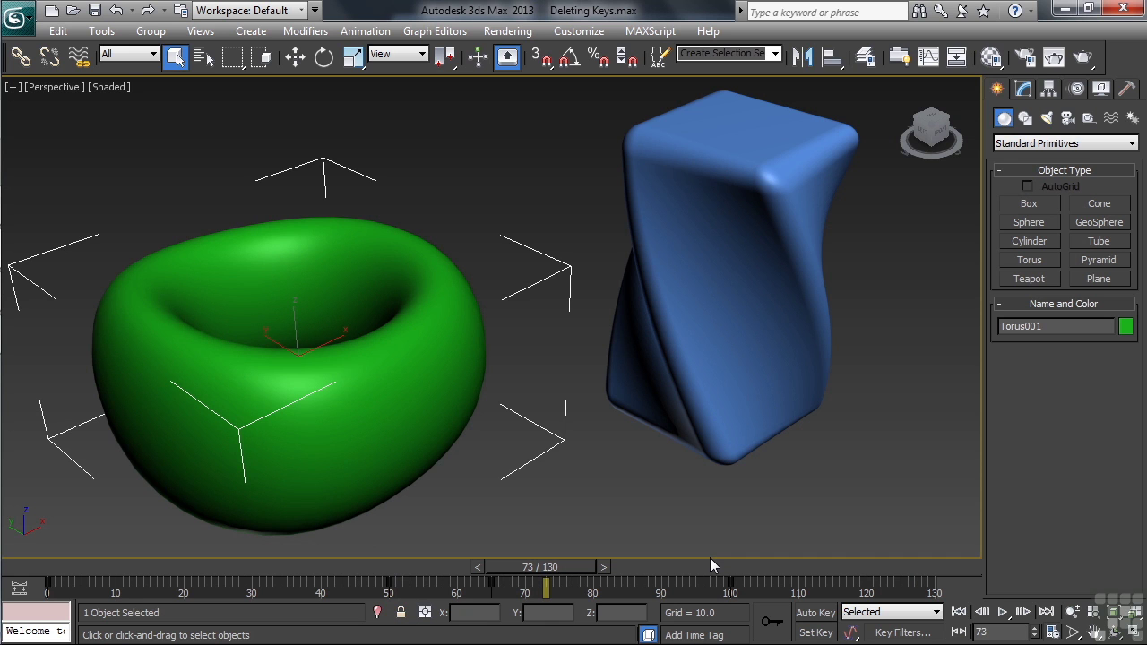
- Delete the torus's selected keys near frame 65 and replay the animation to frame 125
right_click(492, 587)
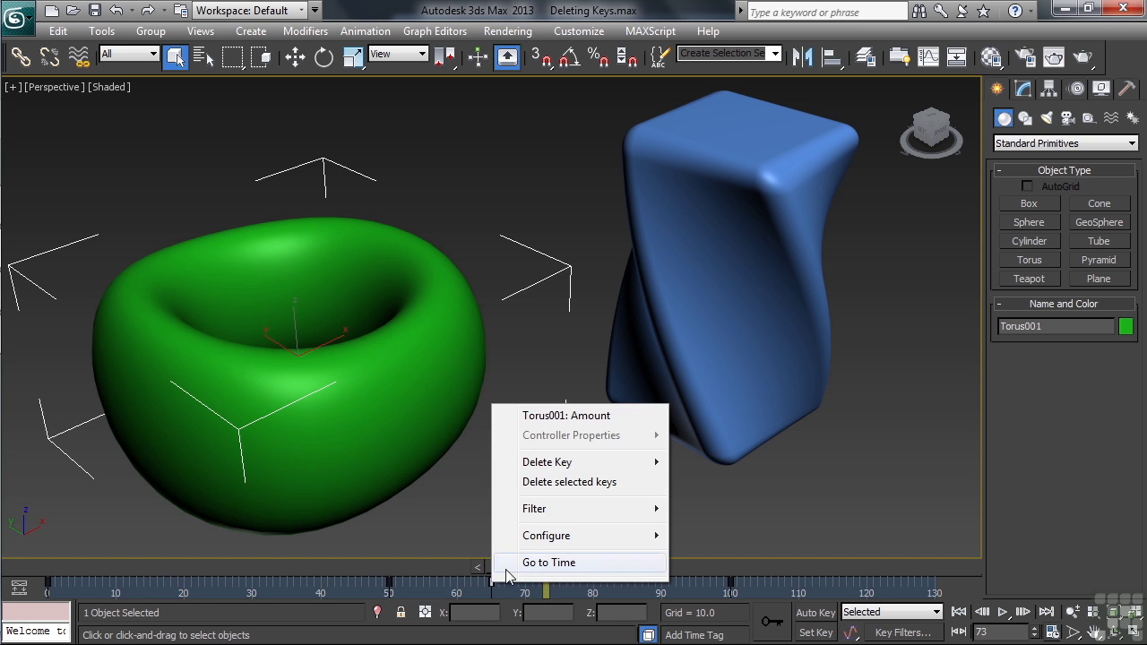
left_click(553, 484)
key("/")
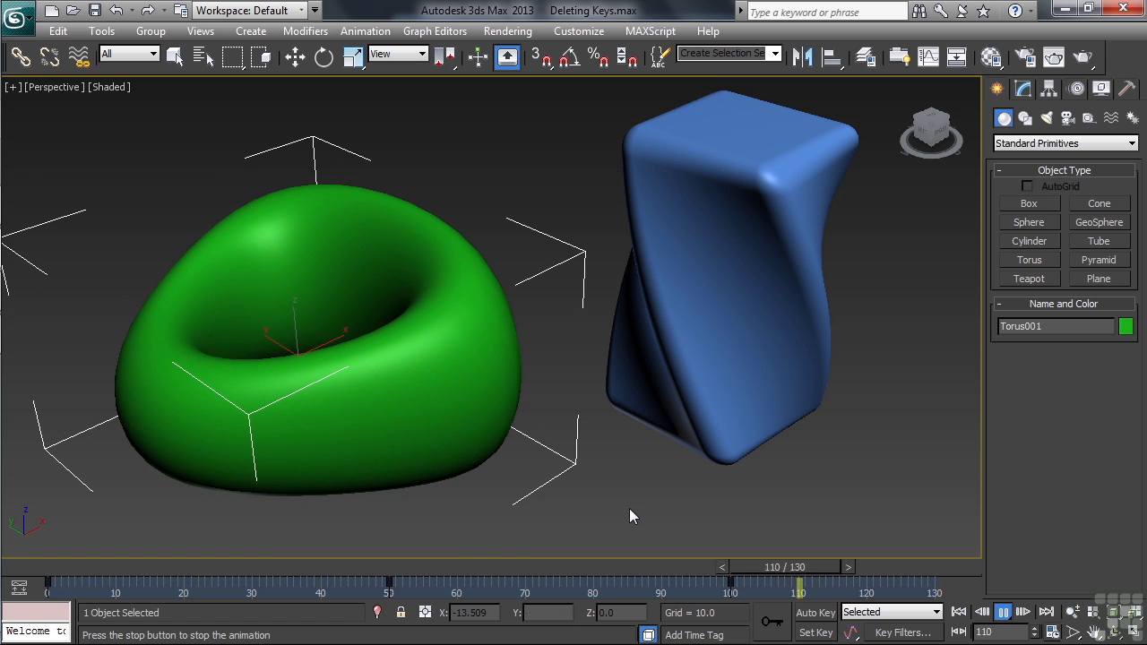
key("/")
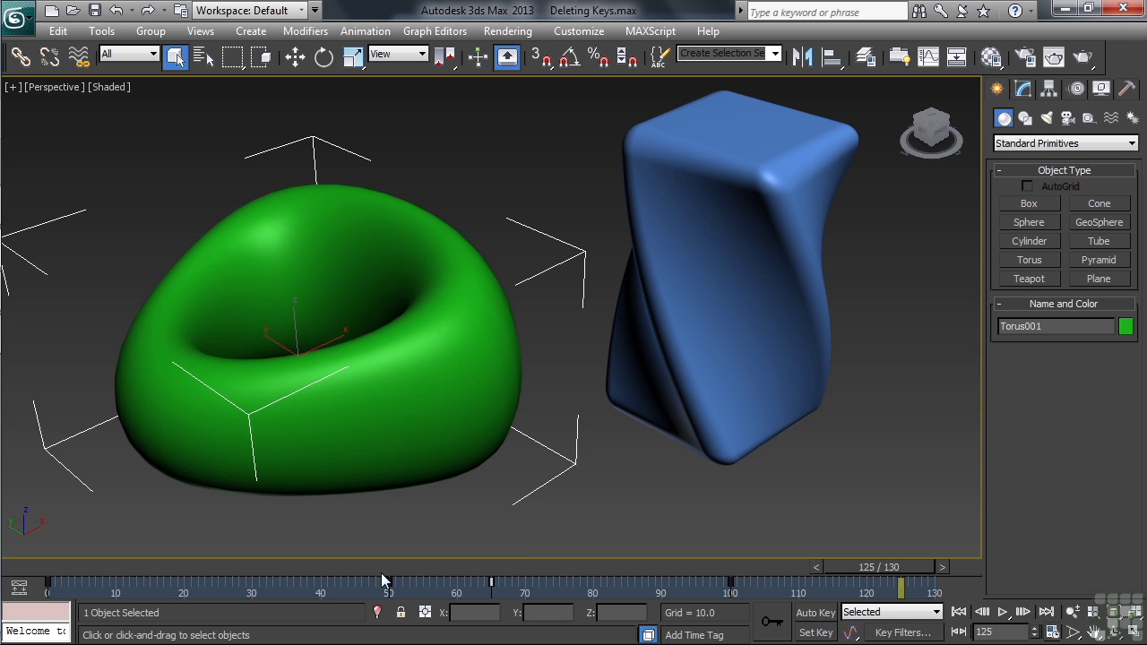
- Marquee-select the torus keys between frames 47 and 70, then scrub the time slider back
mouse_move(372, 579)
left_mouse_down()
mouse_move(363, 574)
mouse_move(421, 589)
mouse_move(369, 588)
left_mouse_up()
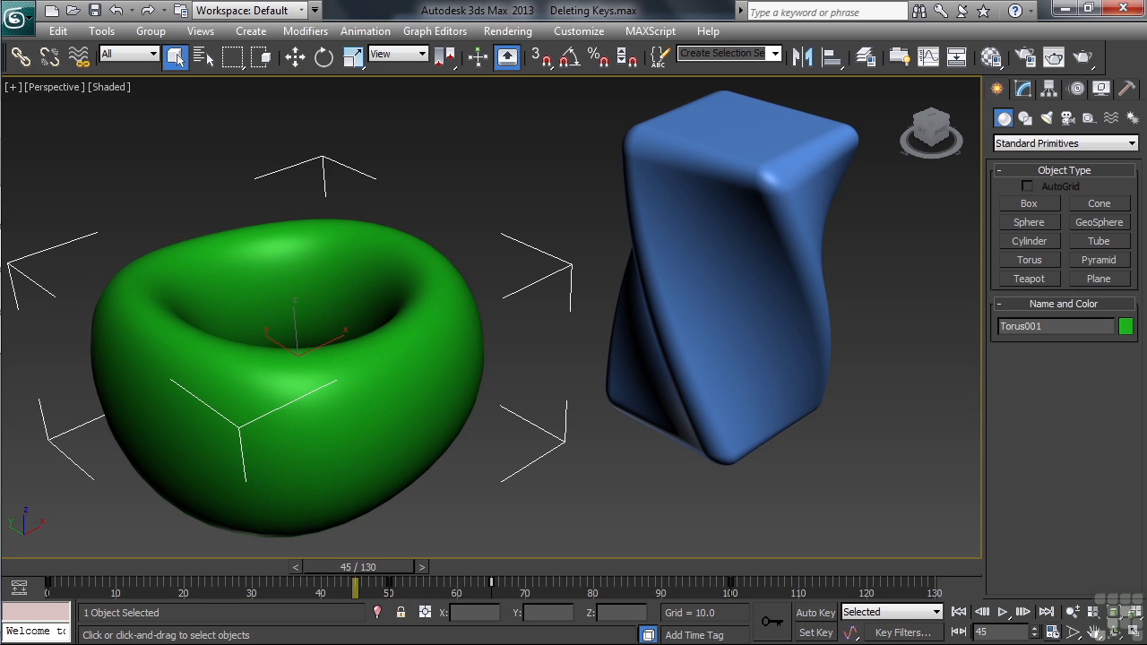
left_click_drag(539, 580, 369, 589)
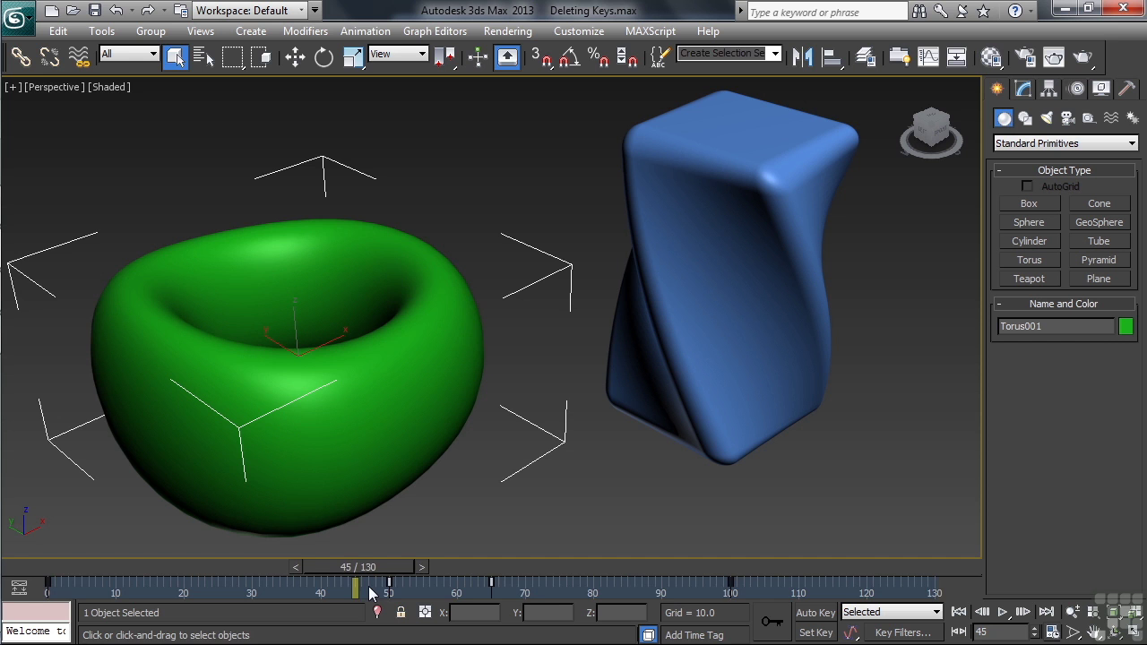
left_click_drag(359, 568, 804, 573)
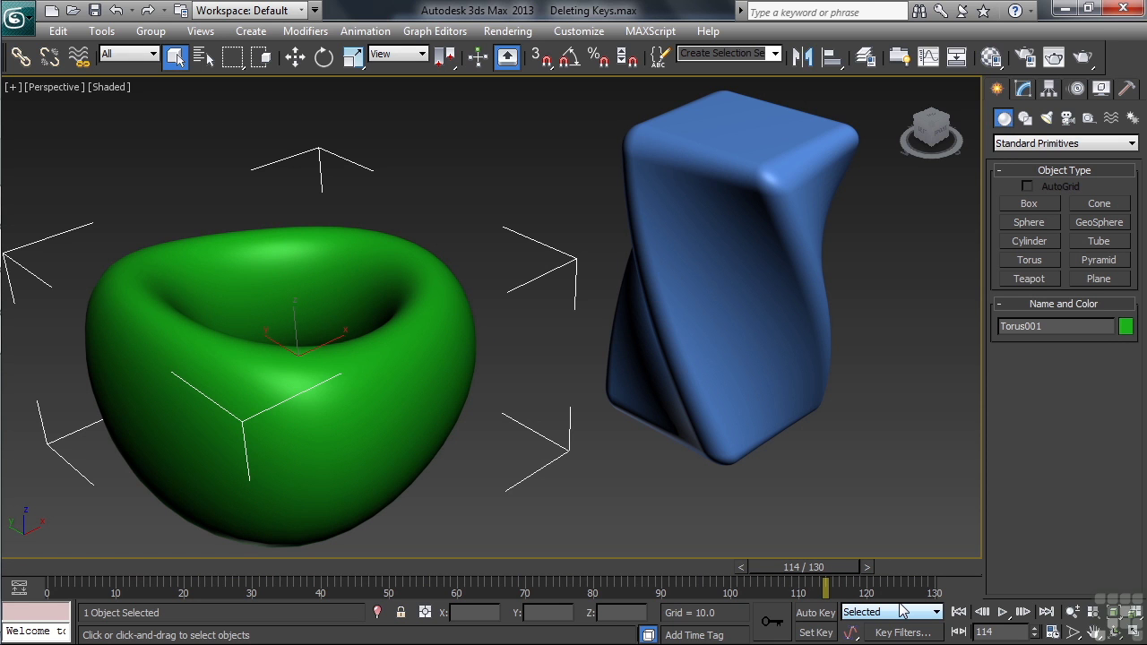
left_click_drag(806, 567, 570, 568)
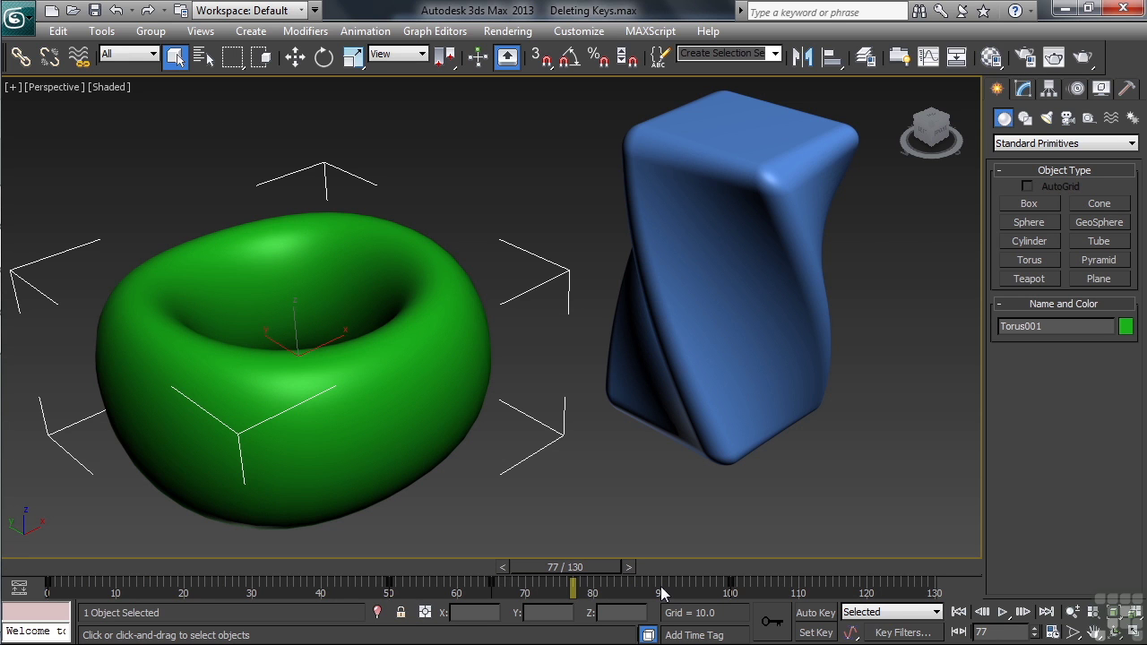
- Request a new scene with New > Keep Objects from the application menu
left_click(17, 18)
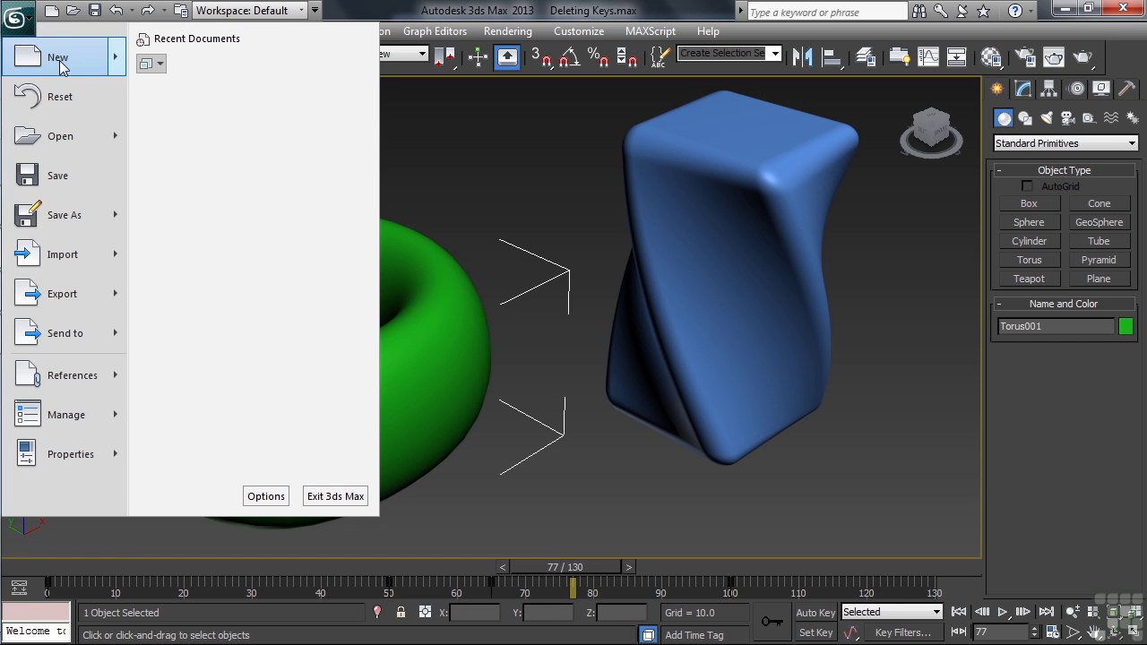
mouse_move(60, 62)
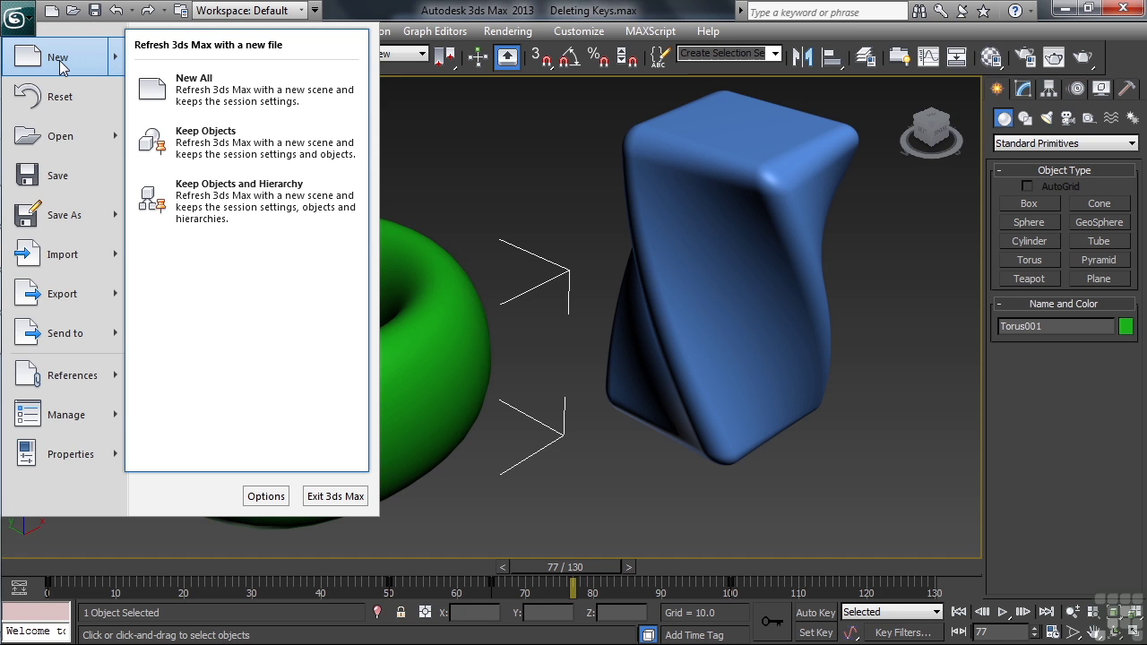
left_click(236, 151)
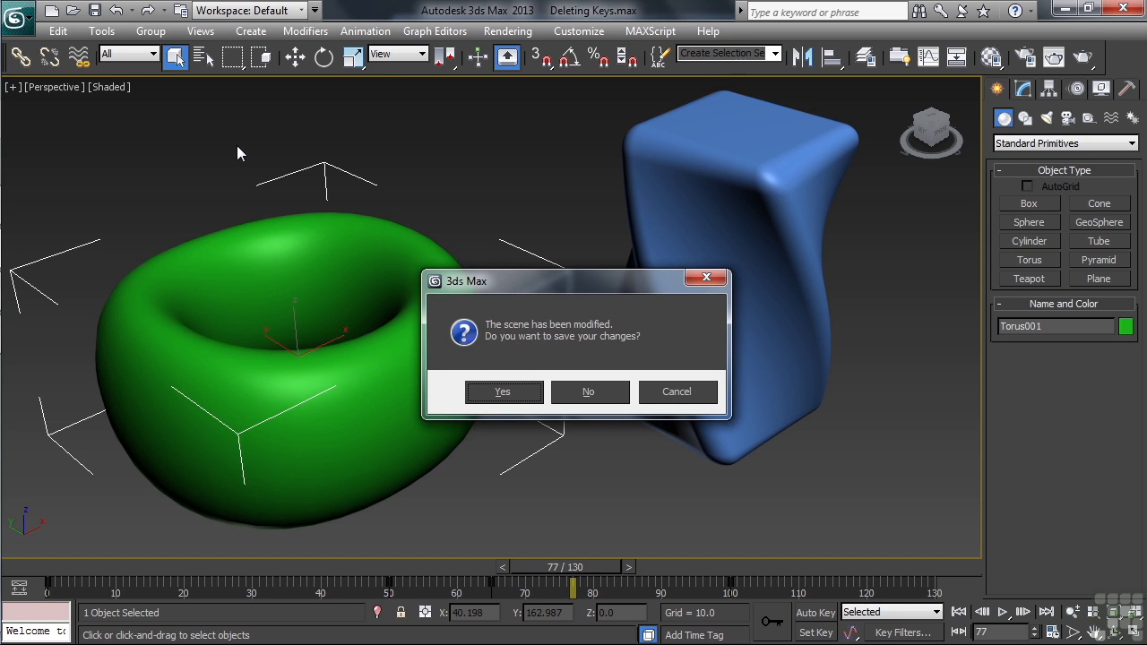
- Answer No to saving changes so the torus and box stay unanimated at frame 0
left_click(593, 394)
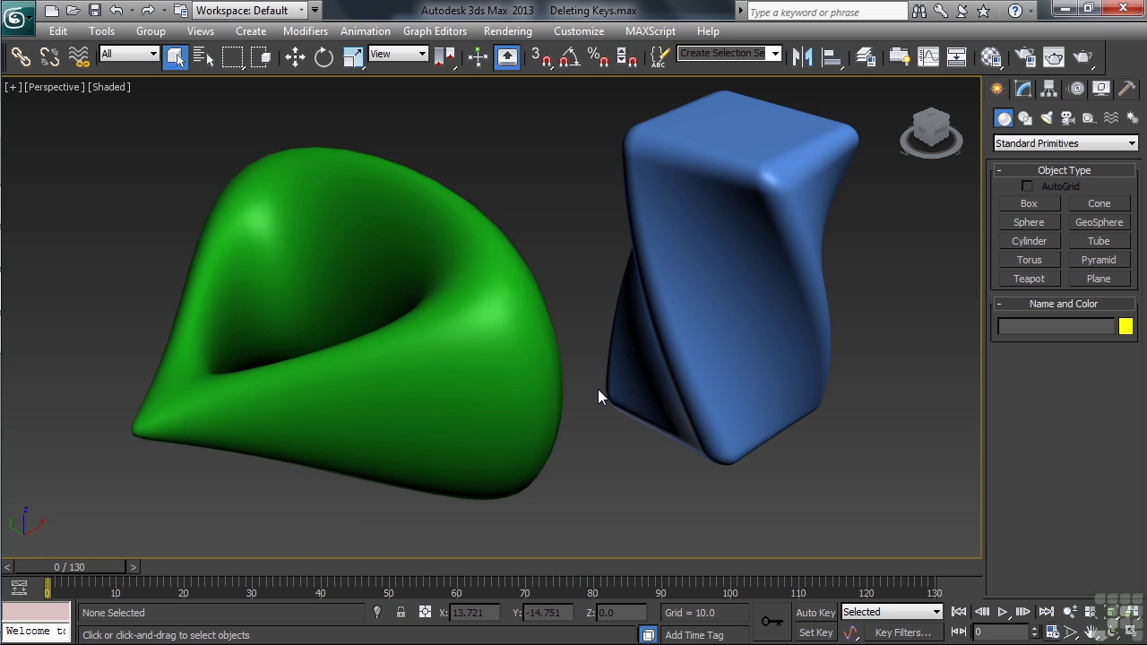